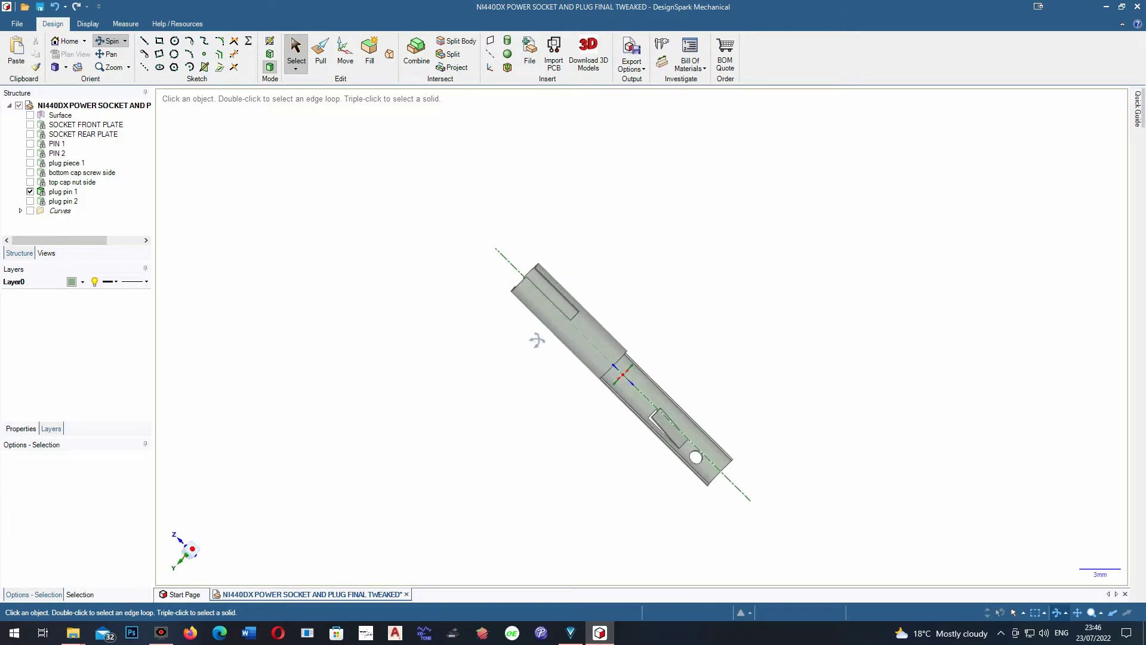
# Orbit around plug pin 1, then show plug pin 2 beside it
pyautogui.moveTo(537, 340); pyautogui.dragTo(504, 263)
pyautogui.scroll(-3, 512, 282)
pyautogui.scroll(2, 485, 317)
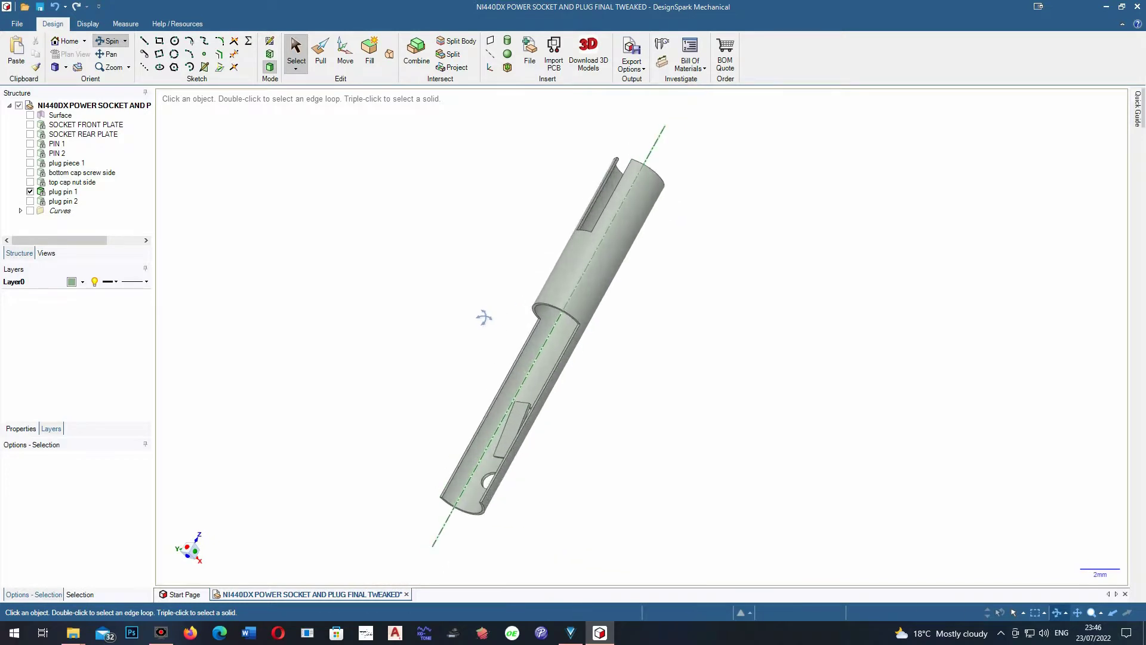
pyautogui.moveTo(485, 317)
pyautogui.mouseDown()
pyautogui.moveTo(391, 328)
pyautogui.moveTo(399, 266)
pyautogui.moveTo(418, 301)
pyautogui.mouseUp()
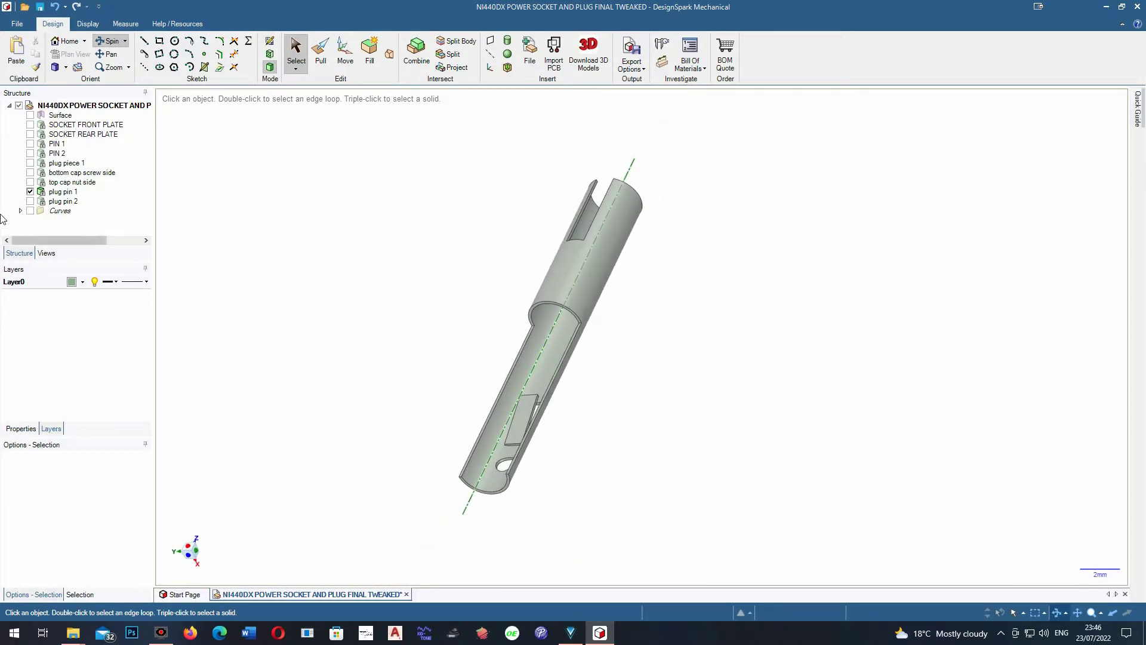
pyautogui.click(30, 202)
pyautogui.scroll(-3, 397, 412)
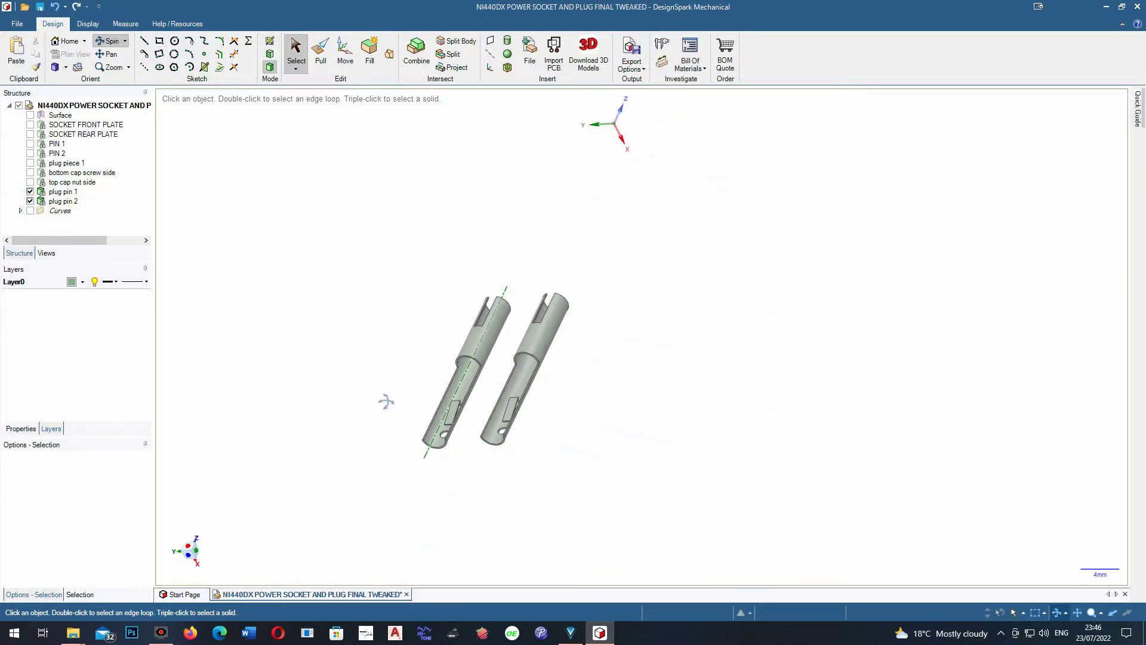
pyautogui.moveTo(386, 401); pyautogui.dragTo(353, 330)
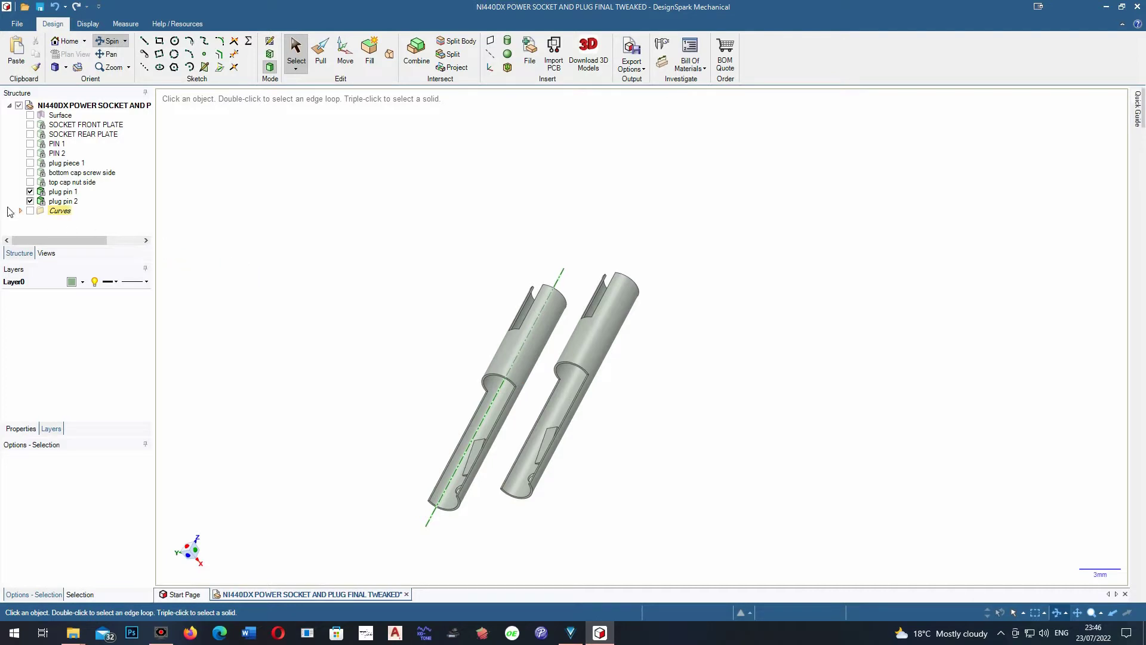
# Show plug piece 1 around both pins and orbit to inspect its top and pins
pyautogui.click(30, 163)
pyautogui.moveTo(290, 454)
pyautogui.mouseDown(button='middle')
pyautogui.moveTo(322, 484)
pyautogui.moveTo(376, 386)
pyautogui.moveTo(555, 463)
pyautogui.moveTo(521, 432)
pyautogui.moveTo(620, 489)
pyautogui.moveTo(591, 508)
pyautogui.moveTo(331, 250)
pyautogui.mouseUp(button='middle')
pyautogui.moveTo(391, 445); pyautogui.dragTo(404, 448, button='middle')
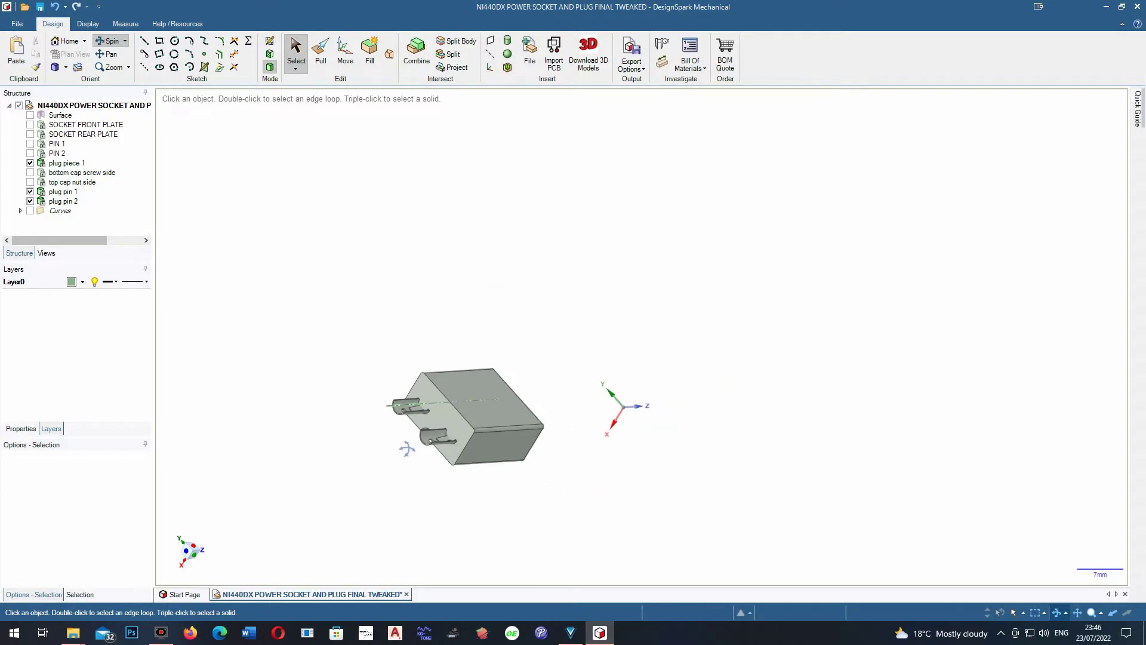
pyautogui.moveTo(588, 215)
pyautogui.mouseDown(button='middle')
pyautogui.moveTo(532, 236)
pyautogui.moveTo(538, 223)
pyautogui.mouseUp(button='middle')
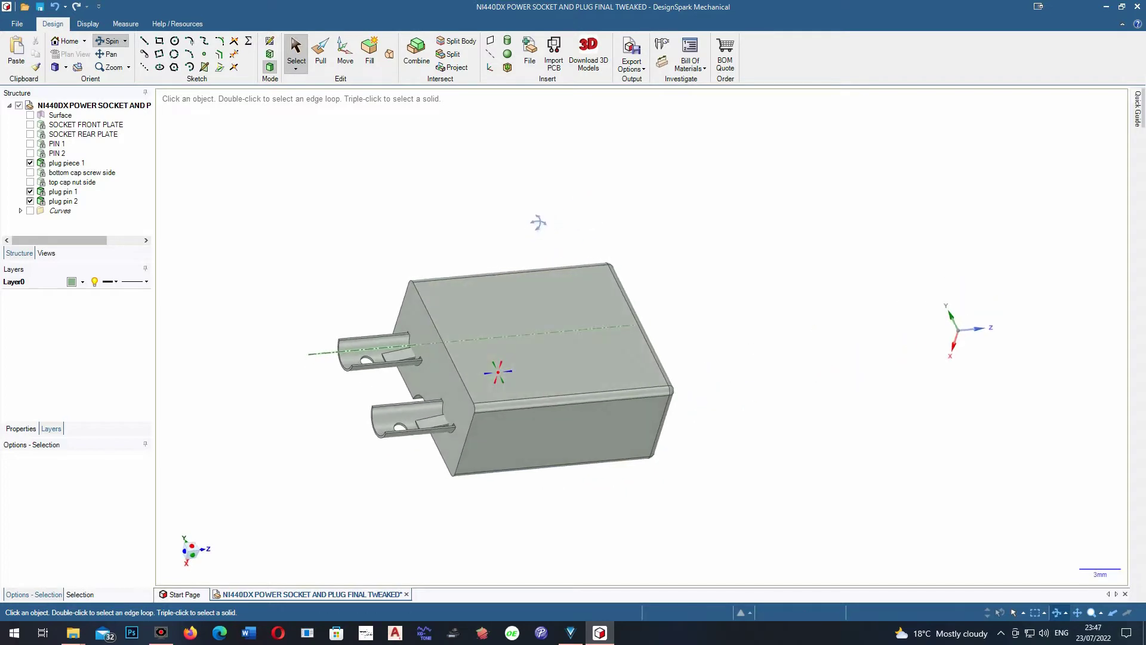
# Show 'bottom cap screw side' and orbit to view inside the cap and its hole side
pyautogui.click(30, 173)
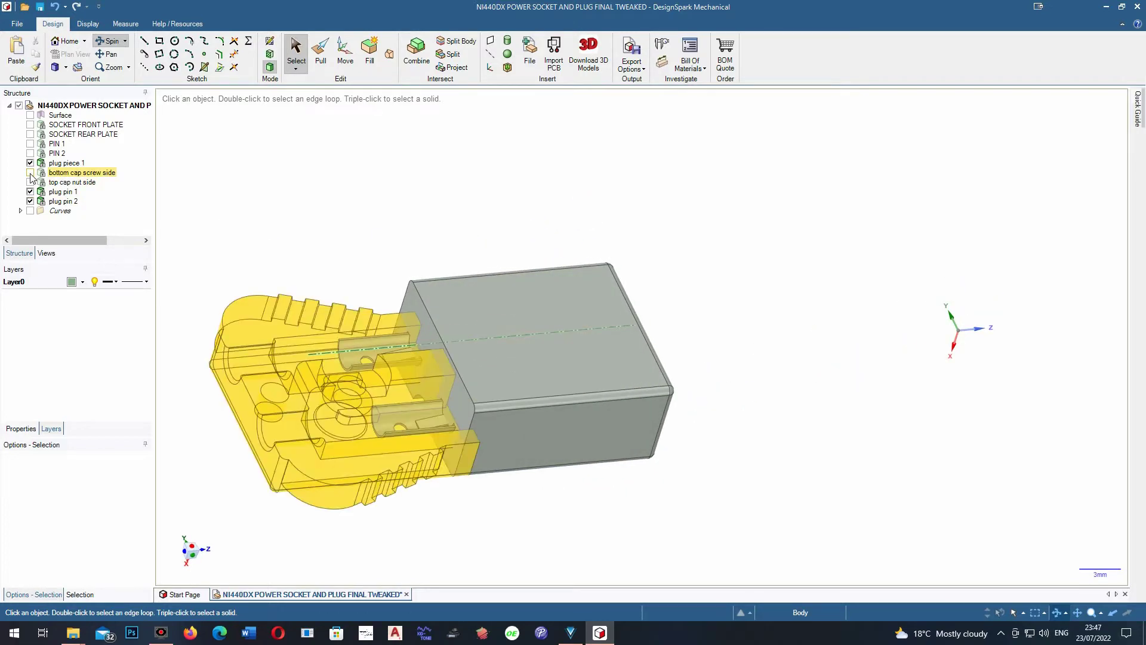
pyautogui.scroll(3, 295, 383)
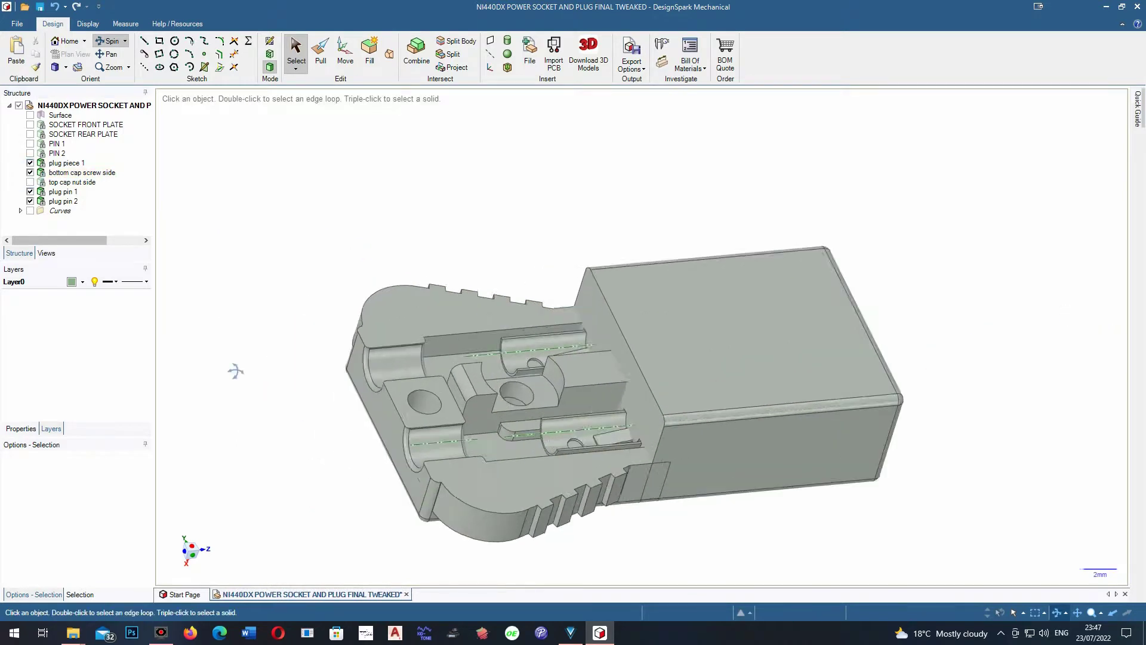
pyautogui.moveTo(323, 321); pyautogui.dragTo(316, 332, button='middle')
pyautogui.moveTo(297, 388); pyautogui.dragTo(302, 340, button='middle')
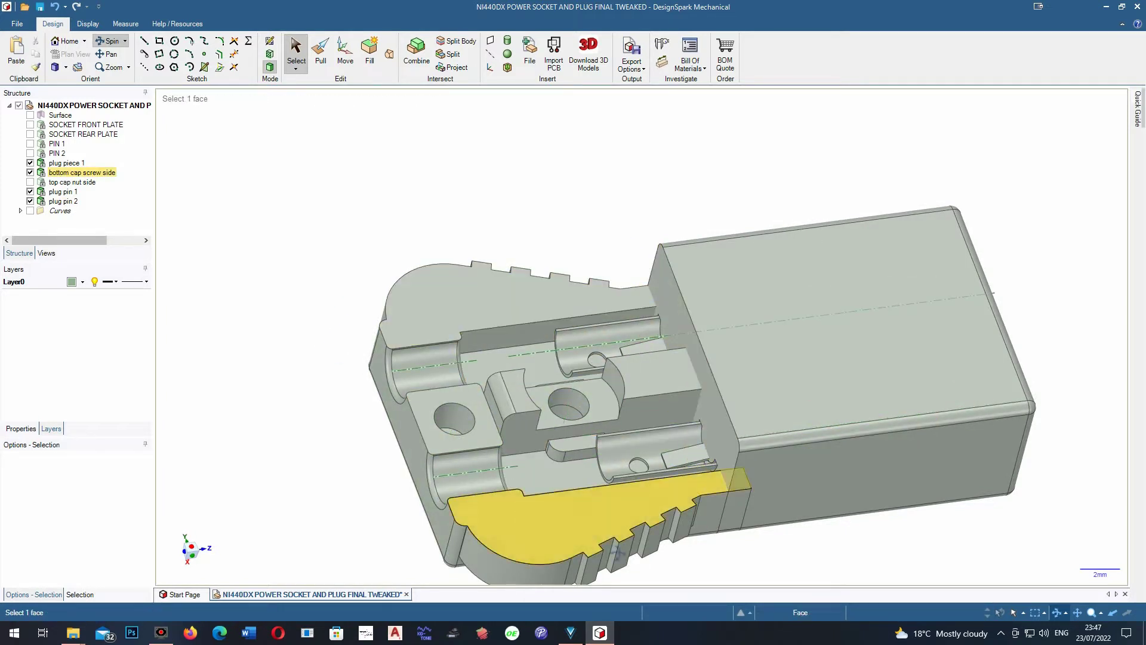
pyautogui.scroll(-3, 832, 542)
pyautogui.moveTo(832, 542); pyautogui.dragTo(683, 486, button='middle')
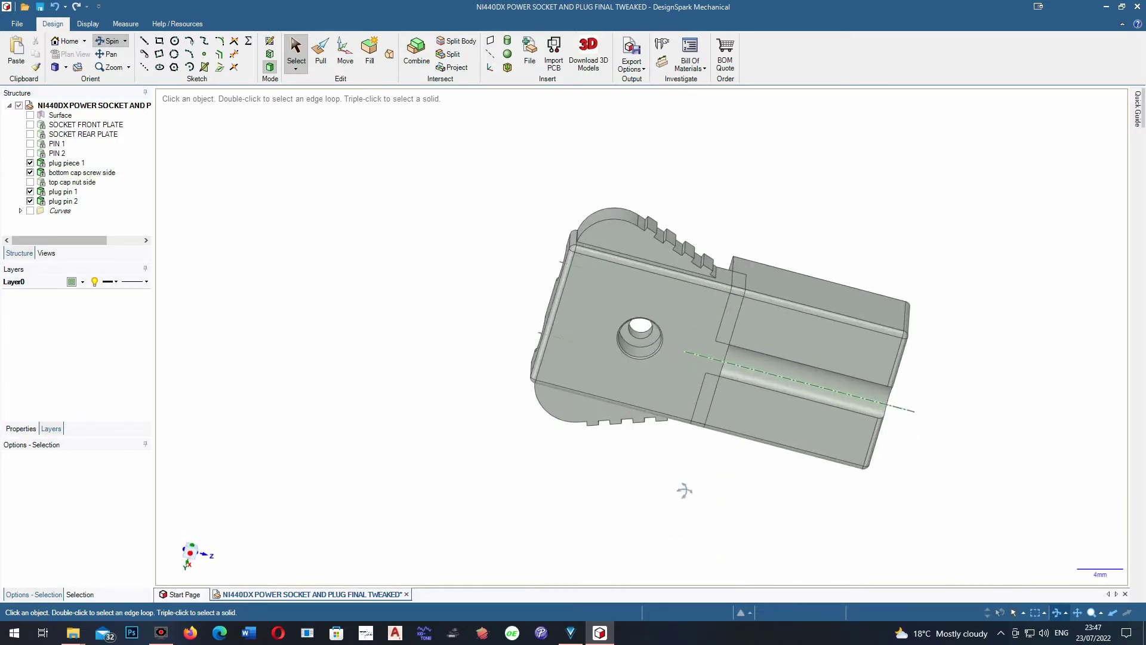
pyautogui.moveTo(599, 427); pyautogui.dragTo(818, 518, button='middle')
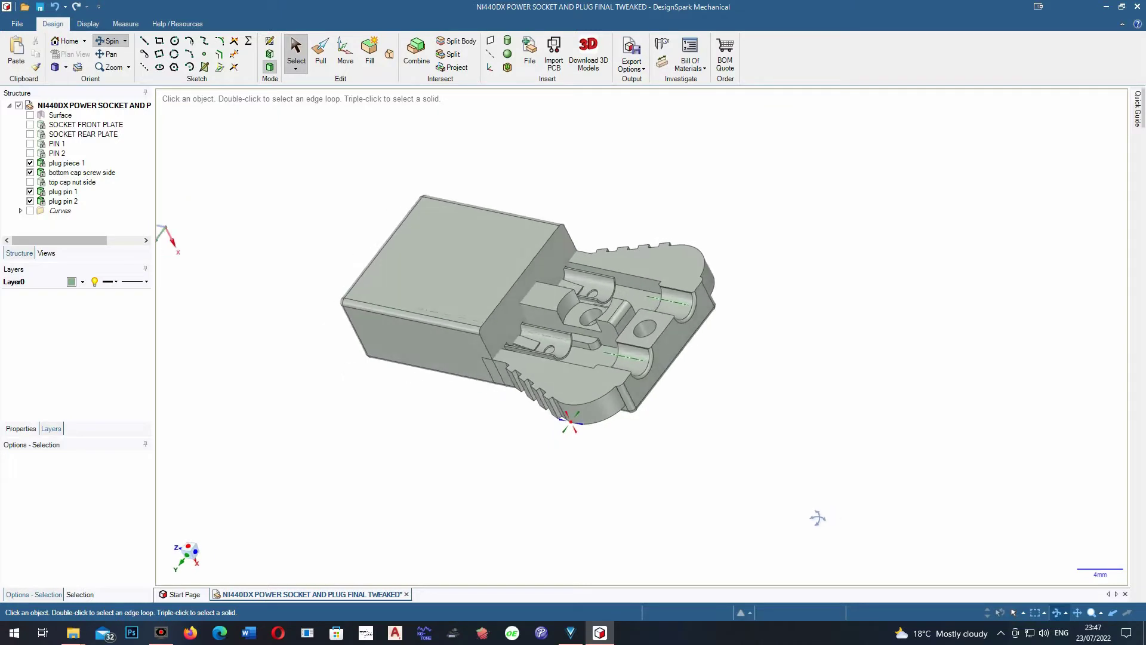
# Show 'top cap nut side' and view the closed plug from the top cap, slot and hole ends
pyautogui.click(30, 182)
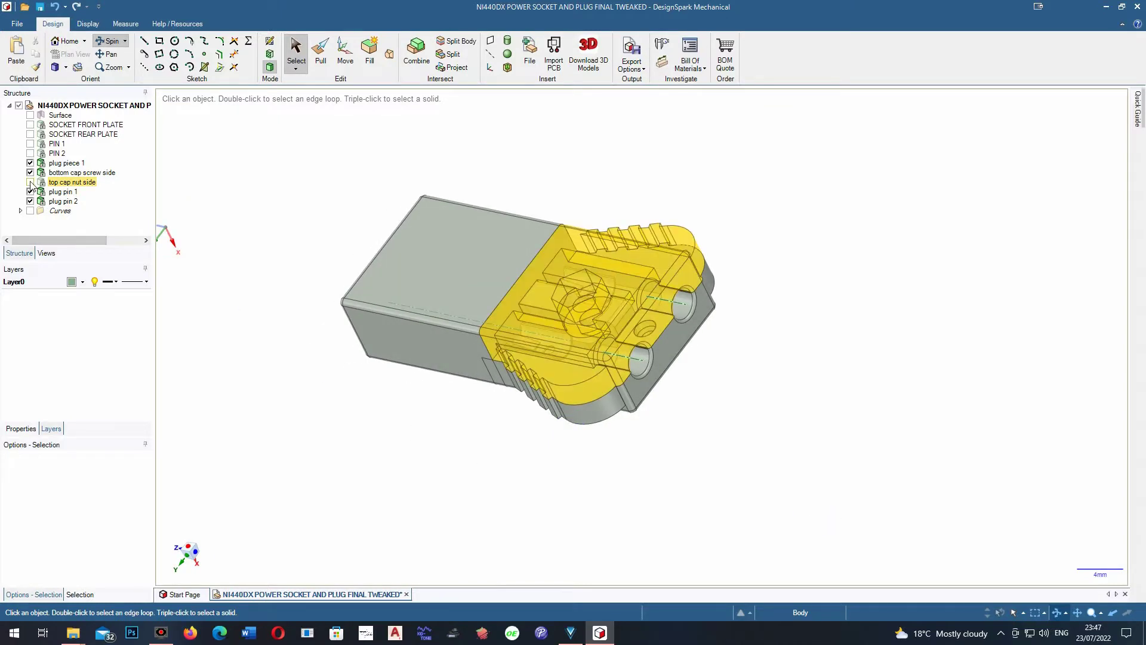
pyautogui.moveTo(538, 298); pyautogui.dragTo(591, 247, button='middle')
pyautogui.click(590, 247)
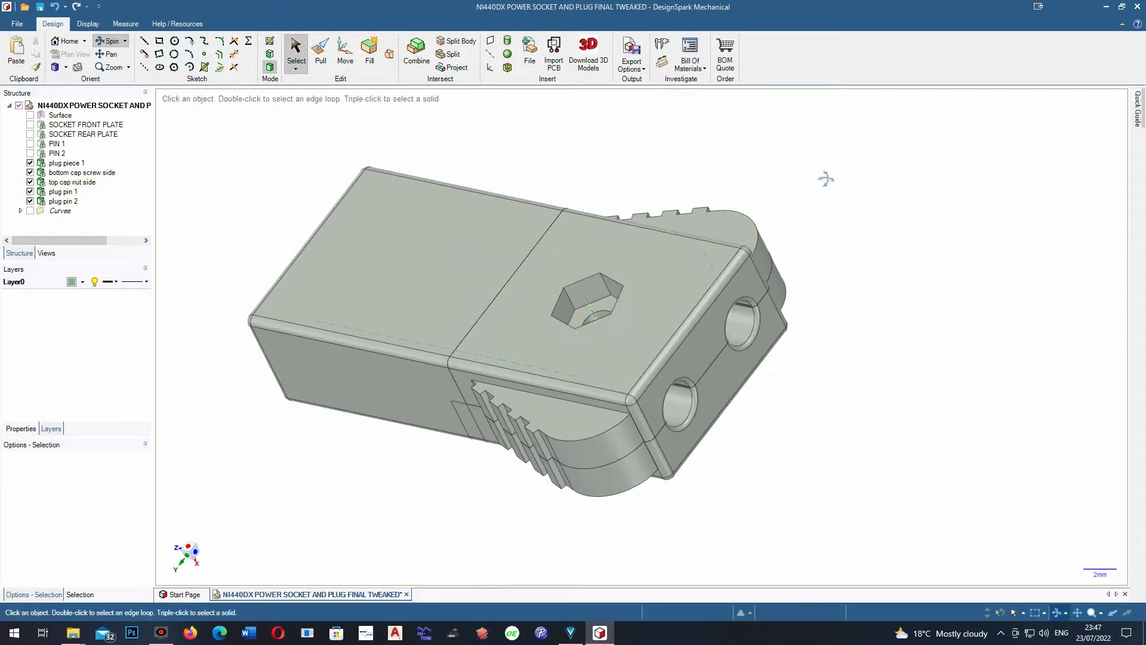
pyautogui.moveTo(827, 177); pyautogui.dragTo(649, 183, button='middle')
pyautogui.click(955, 465)
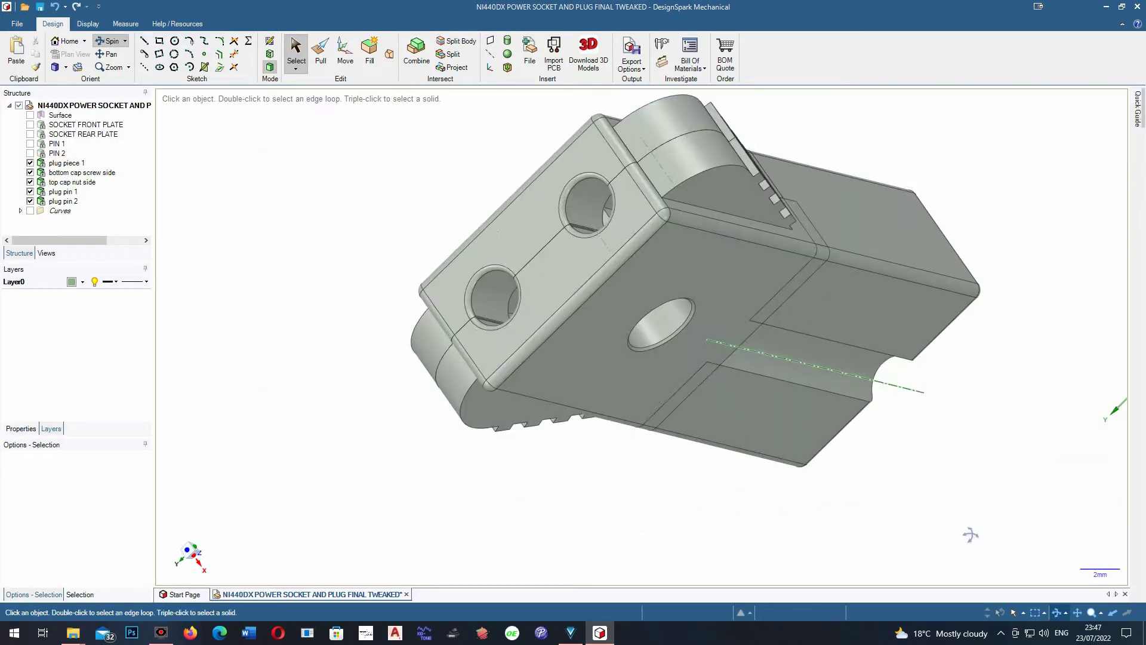
pyautogui.moveTo(919, 402); pyautogui.dragTo(742, 39, button='middle')
pyautogui.scroll(-5, 807, 169)
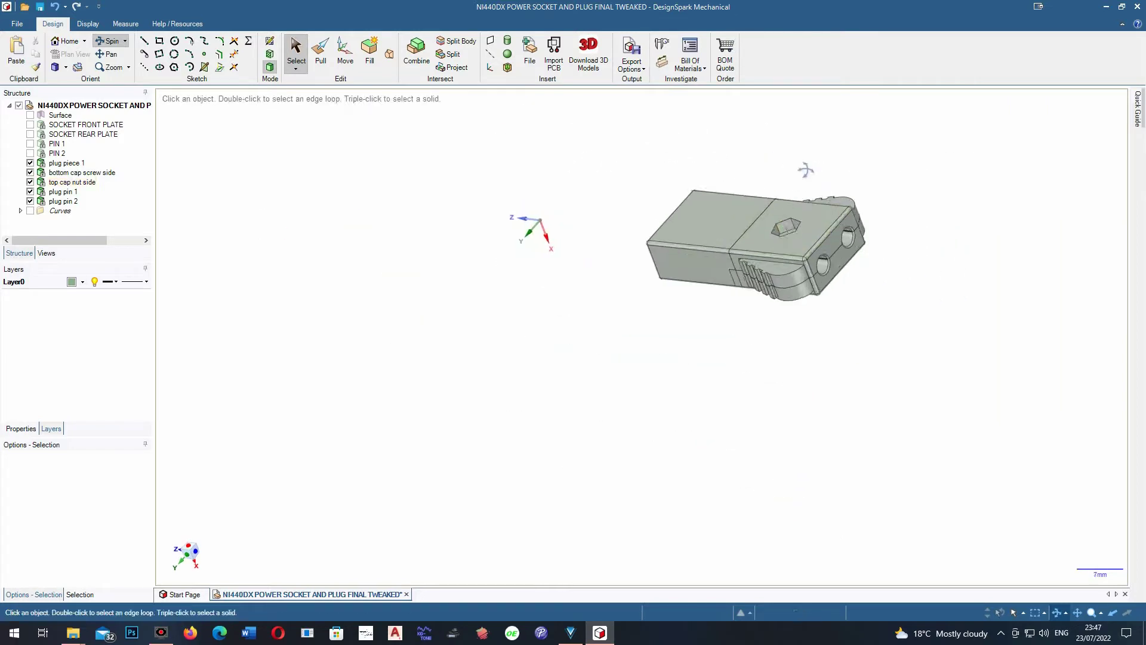
pyautogui.scroll(3, 806, 169)
# Show socket PIN 2, PIN 1, SOCKET REAR PLATE and SOCKET FRONT PLATE, and spin to inspect
pyautogui.click(30, 153)
pyautogui.click(30, 144)
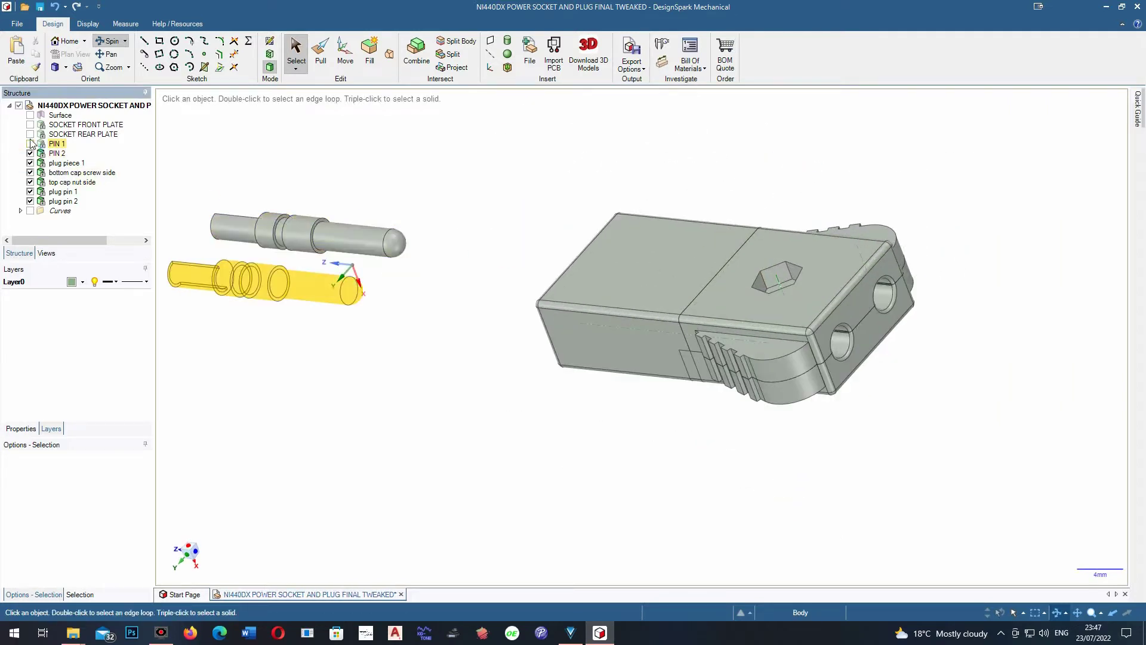
pyautogui.click(29, 134)
pyautogui.click(30, 125)
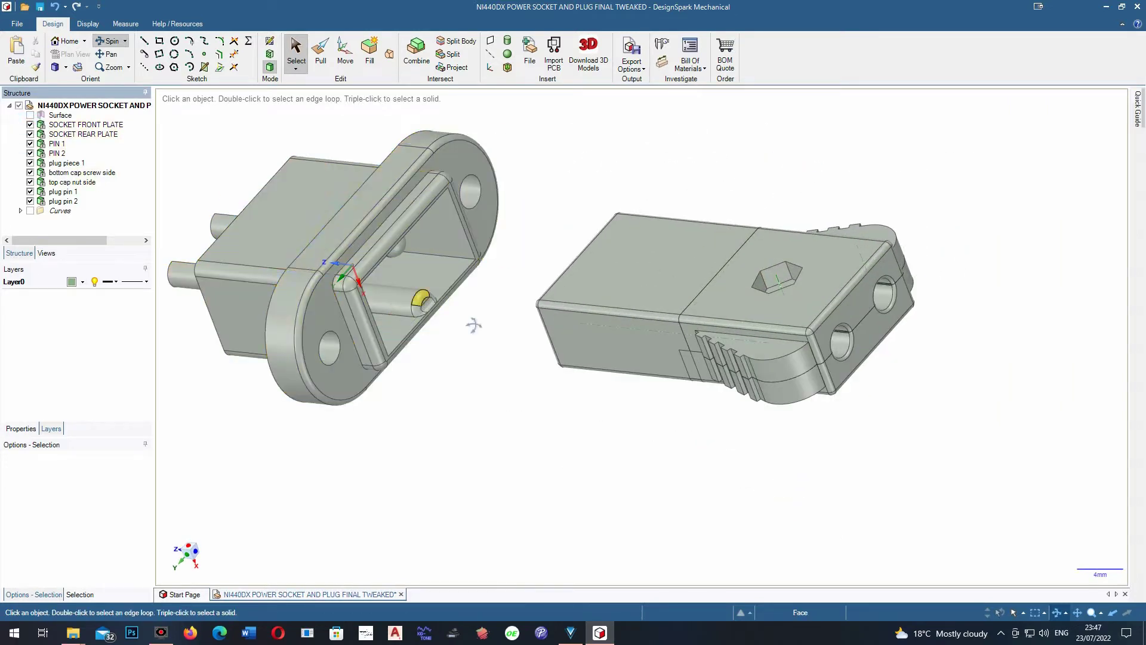
pyautogui.scroll(-3, 543, 434)
pyautogui.moveTo(543, 433); pyautogui.dragTo(601, 527, button='middle')
pyautogui.scroll(2, 621, 362)
pyautogui.scroll(4, 602, 526)
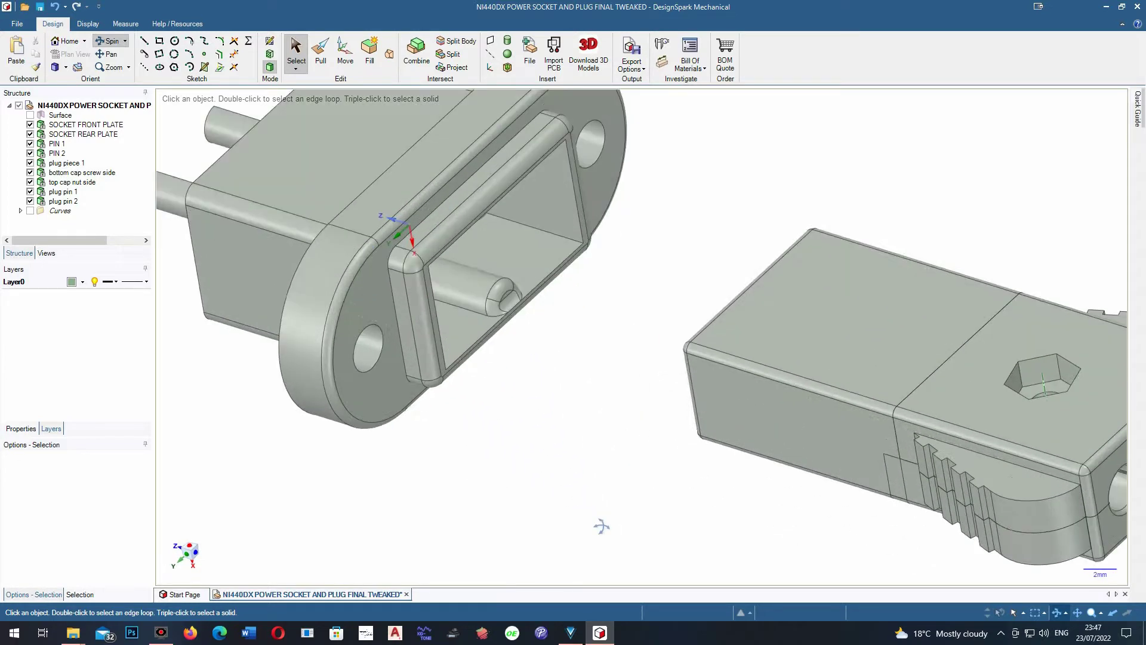
pyautogui.scroll(-3, 601, 526)
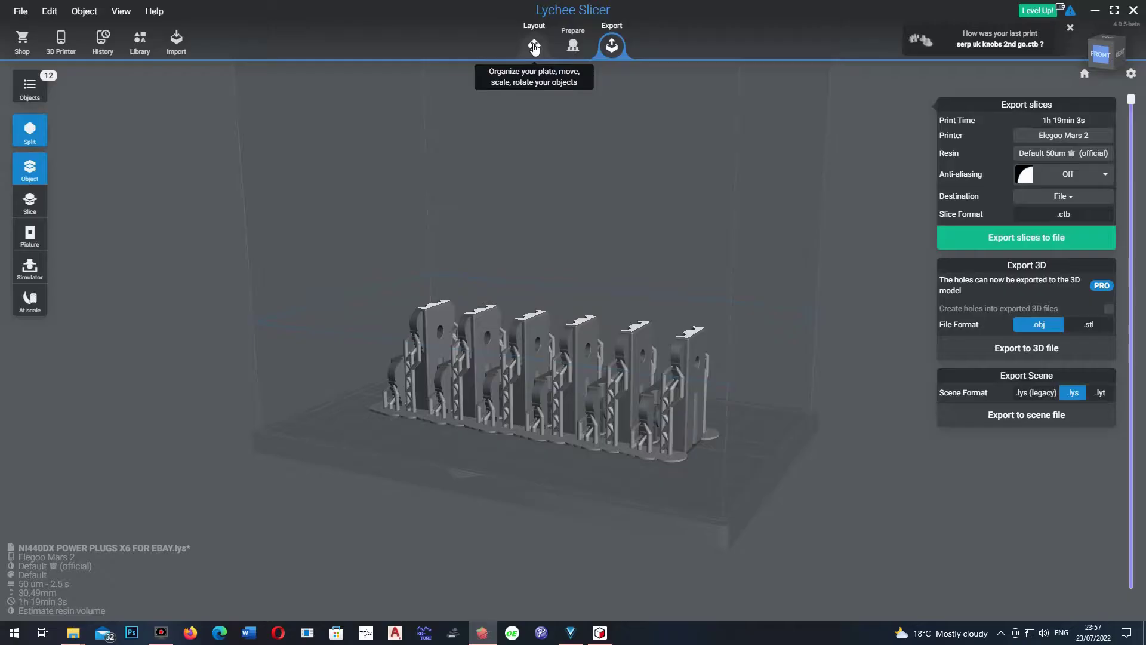
pyautogui.click(535, 47)
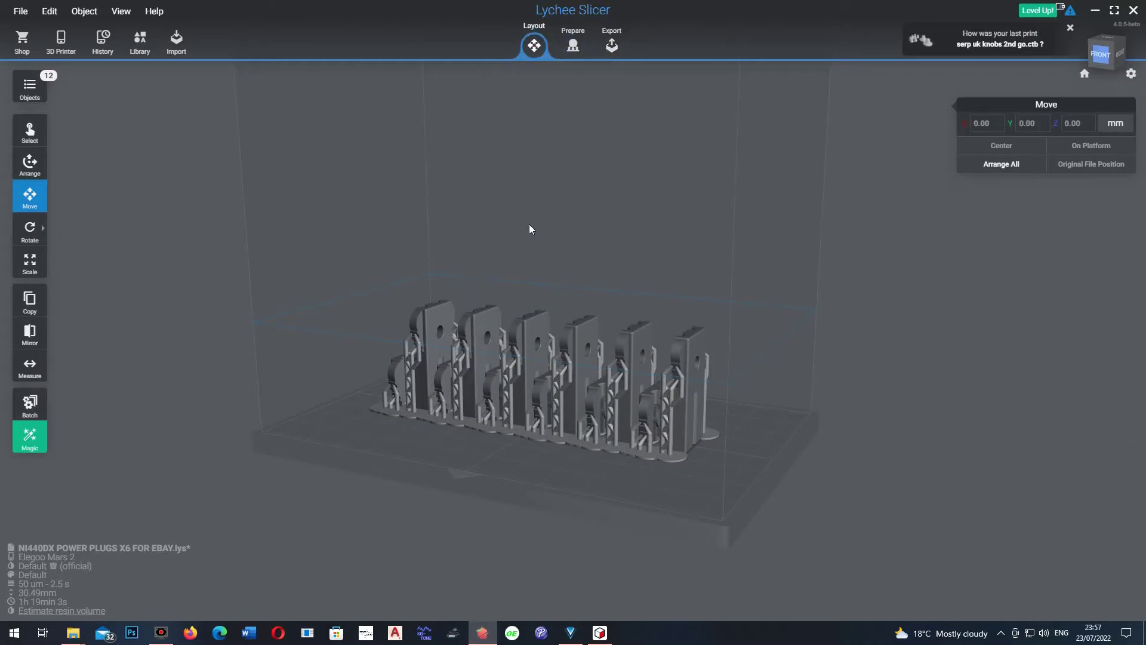
# Orbit the build plate, then move to the Prepare stage to inspect the supported plugs
pyautogui.moveTo(529, 228); pyautogui.dragTo(567, 266)
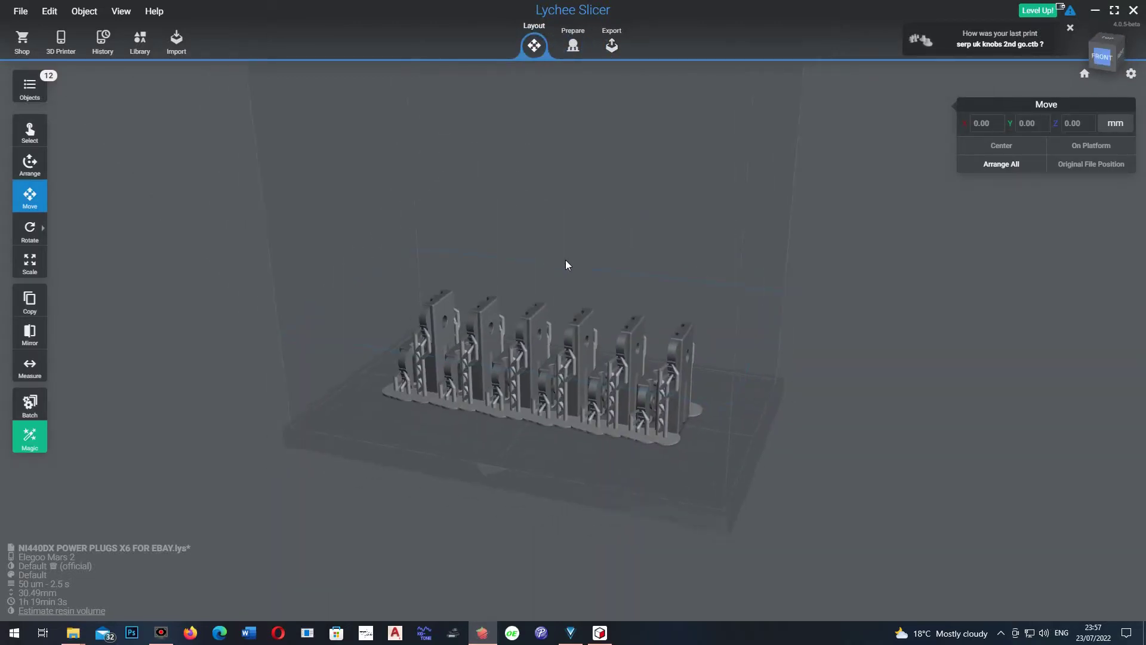
pyautogui.scroll(5, 566, 263)
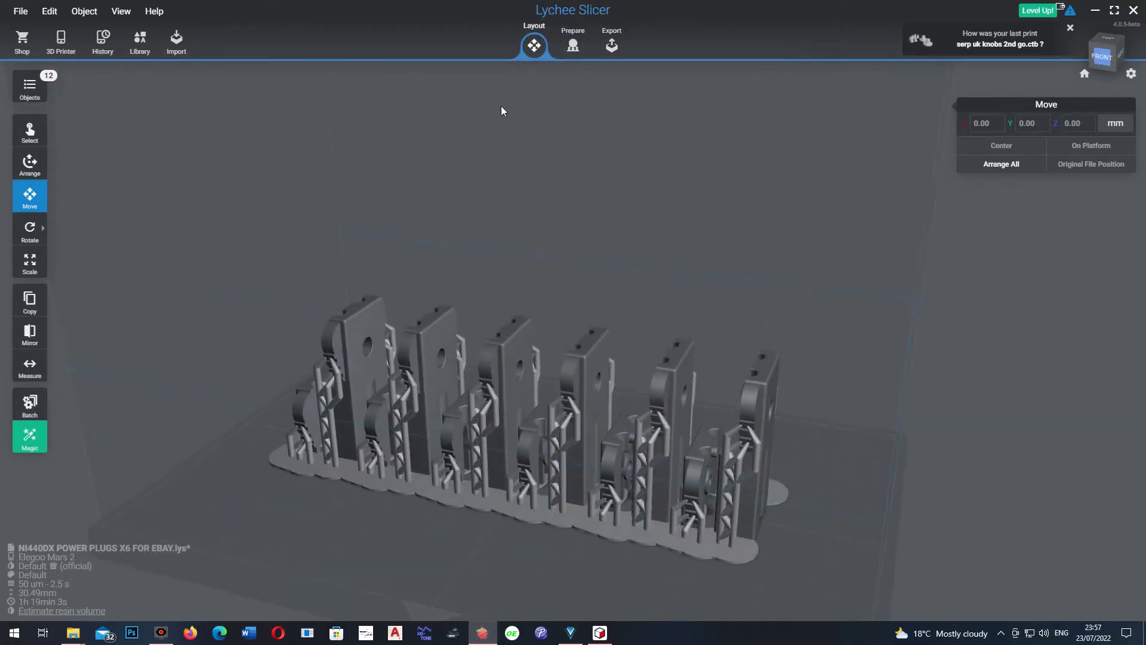
pyautogui.click(574, 44)
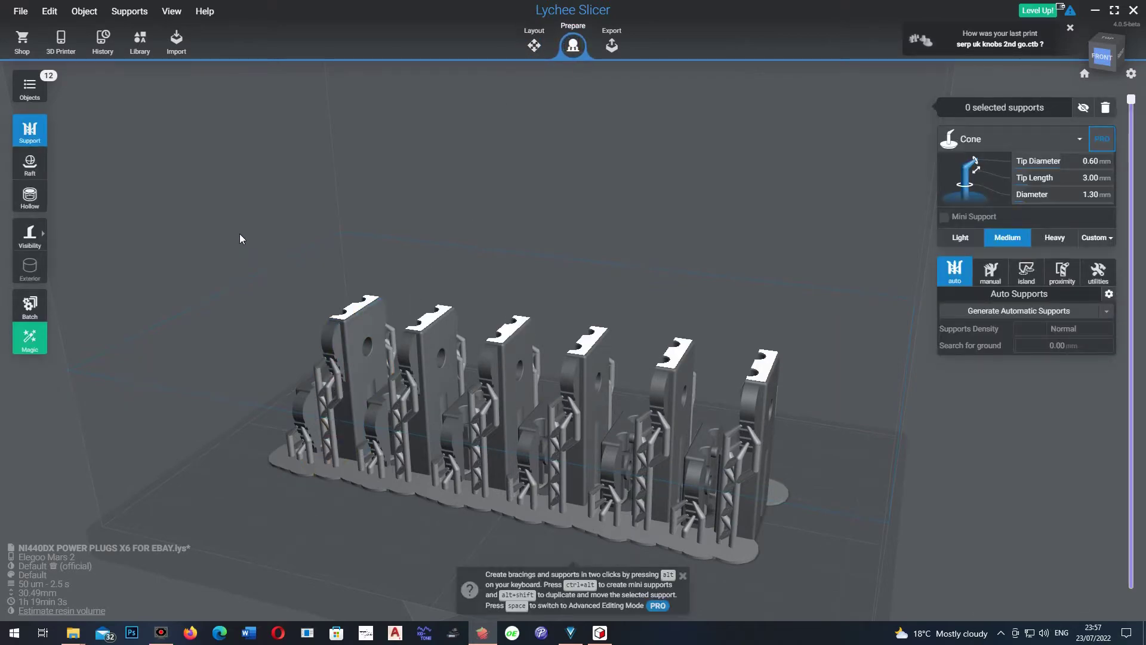
pyautogui.moveTo(231, 223); pyautogui.dragTo(318, 273)
# Scrub the layer slider to preview the sliced plugs up to layer 182
pyautogui.moveTo(1130, 98)
pyautogui.mouseDown()
pyautogui.moveTo(1134, 611)
pyautogui.moveTo(1131, 99)
pyautogui.mouseUp()
pyautogui.moveTo(627, 382); pyautogui.dragTo(543, 327)
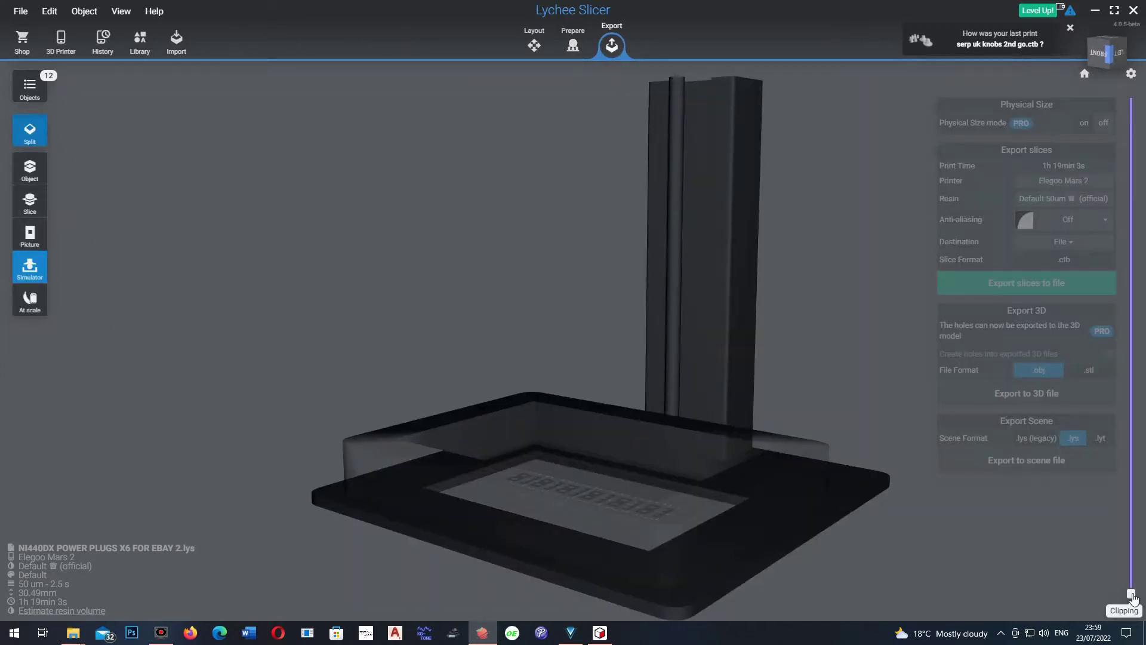
pyautogui.moveTo(1131, 592); pyautogui.dragTo(1130, 99)
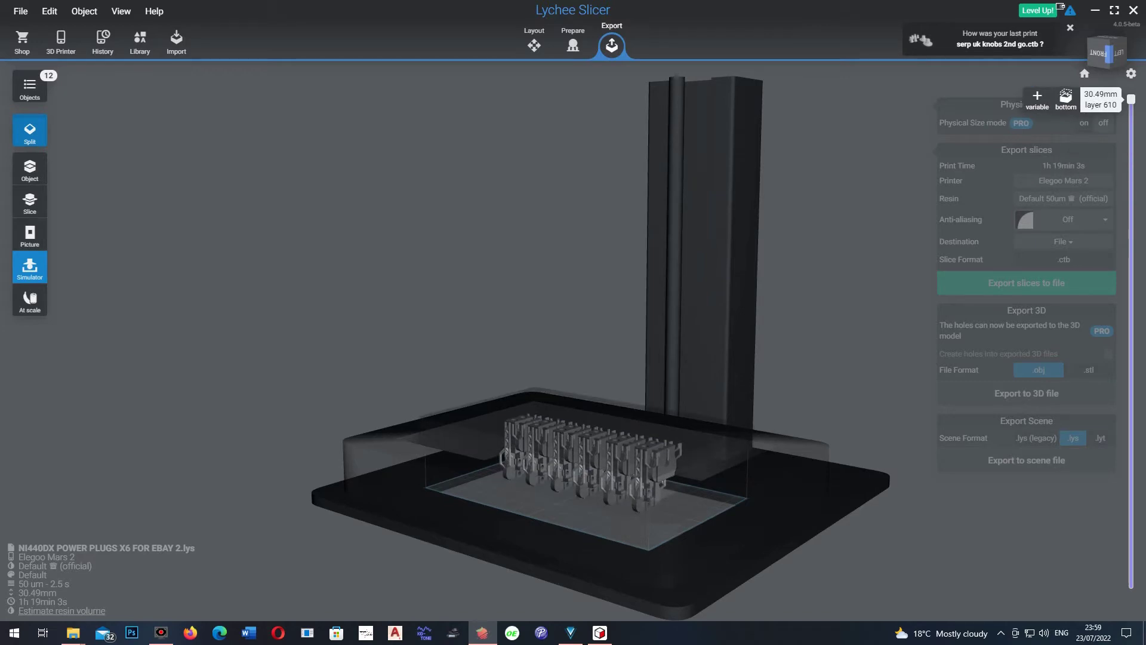
pyautogui.scroll(6, 507, 510)
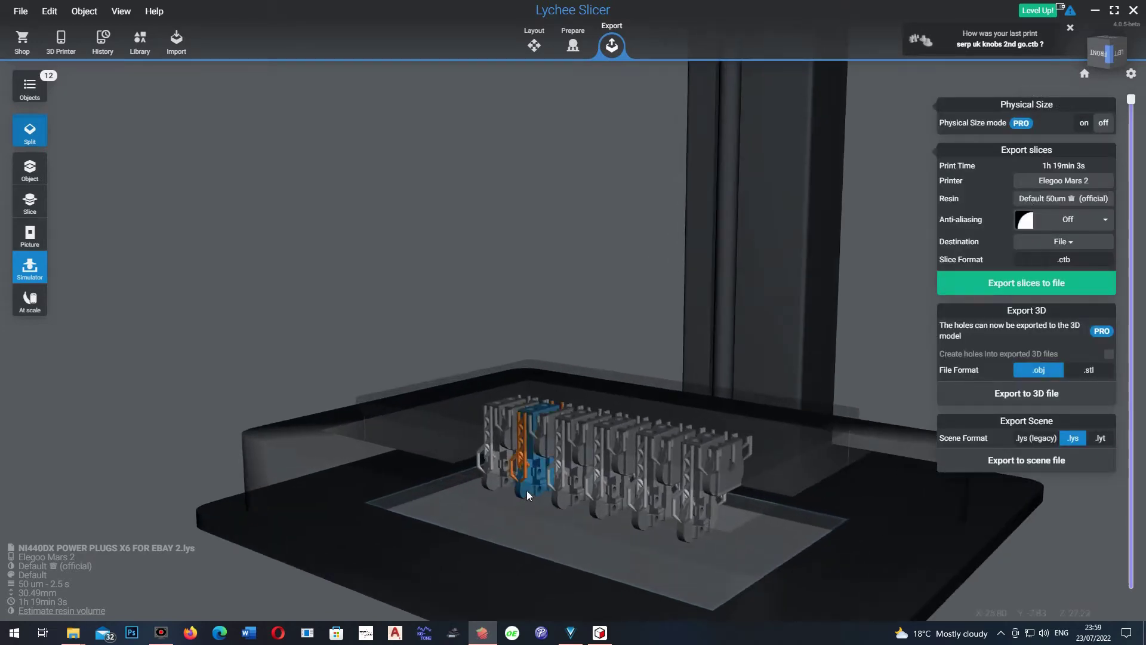
pyautogui.moveTo(547, 552); pyautogui.dragTo(356, 528, button='right')
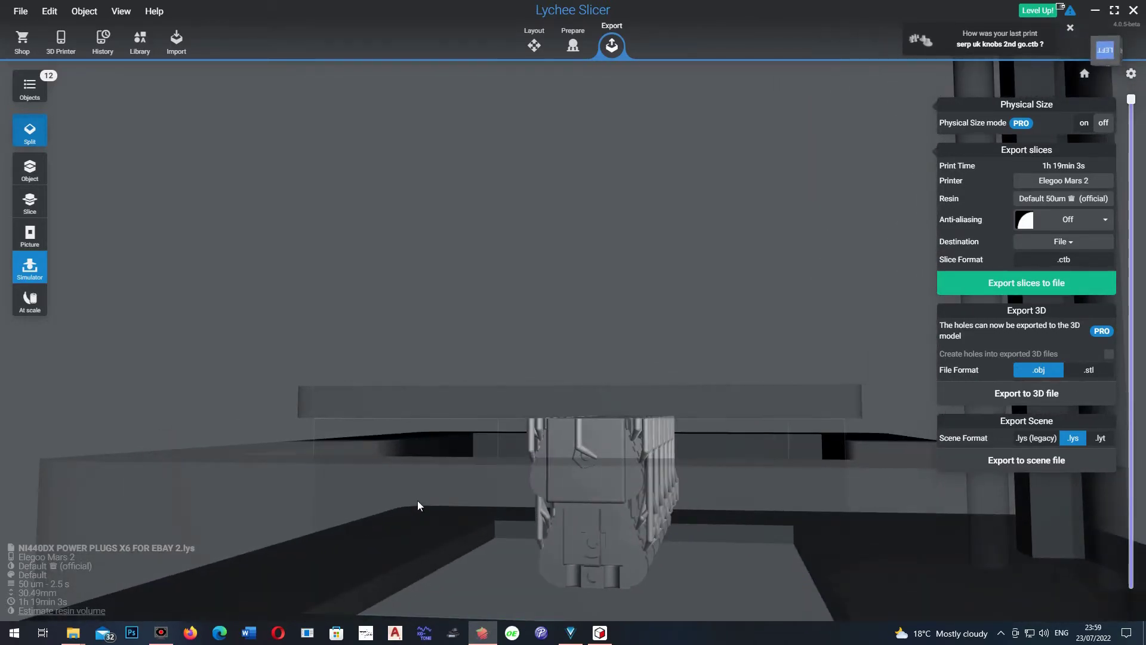